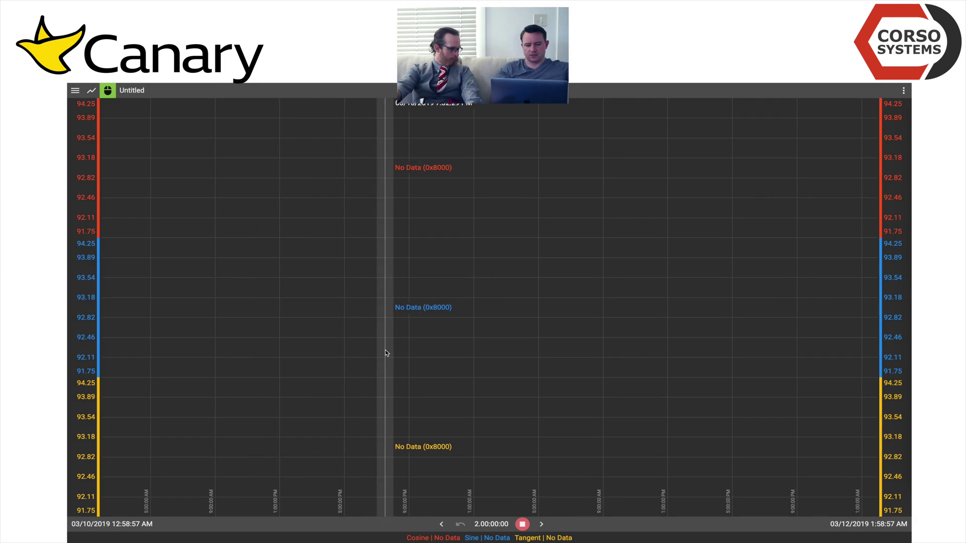
Step: Drag the time cursor across the loaded Cosine, Sine and Tangent trend chart
{"action": "left_click_drag", "start_coordinate": [385, 352], "coordinate": [88, 95]}
Step: Select all three trends in Edit Trends and delete them, leaving an empty chart
{"action": "left_click", "coordinate": [90, 91]}
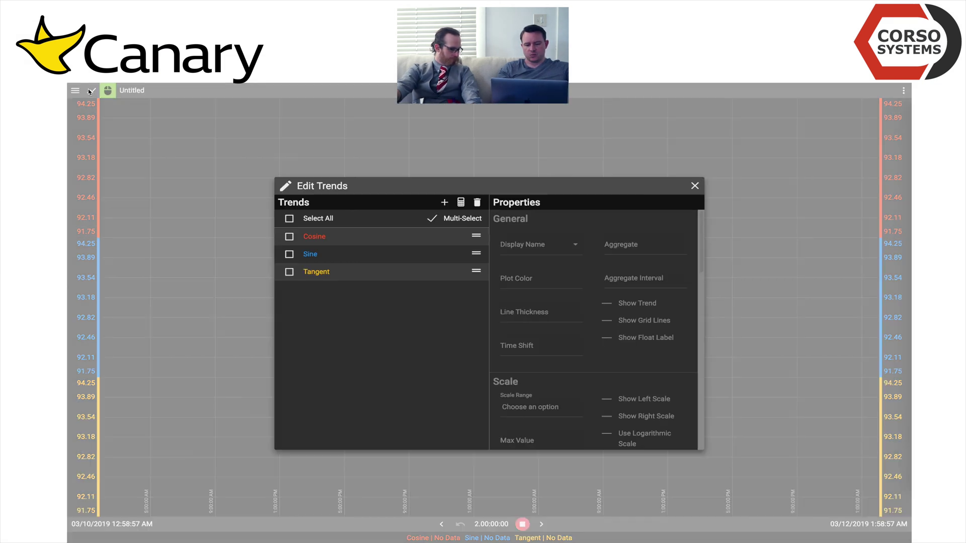
{"action": "left_click", "coordinate": [289, 218]}
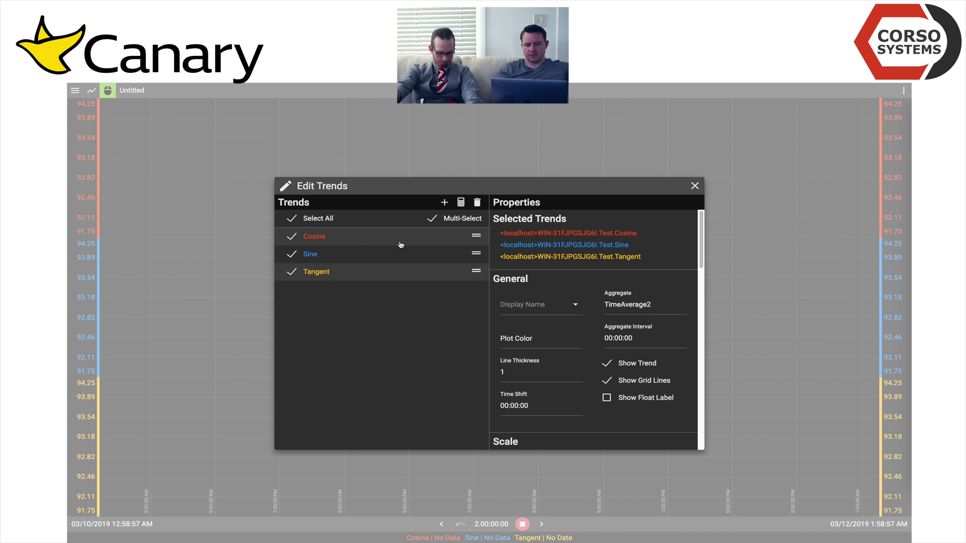
{"action": "left_click", "coordinate": [477, 203]}
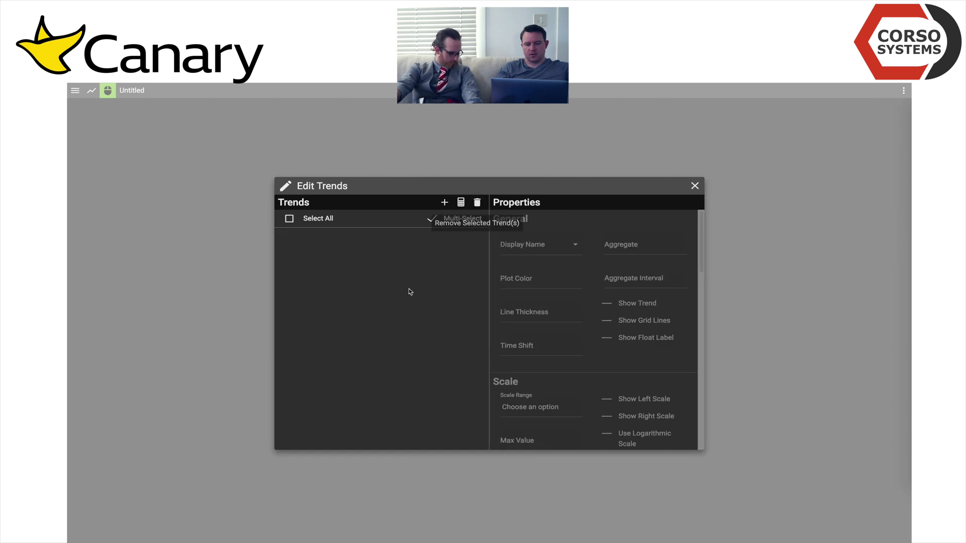
{"action": "left_click", "coordinate": [695, 186]}
{"action": "left_click", "coordinate": [75, 90]}
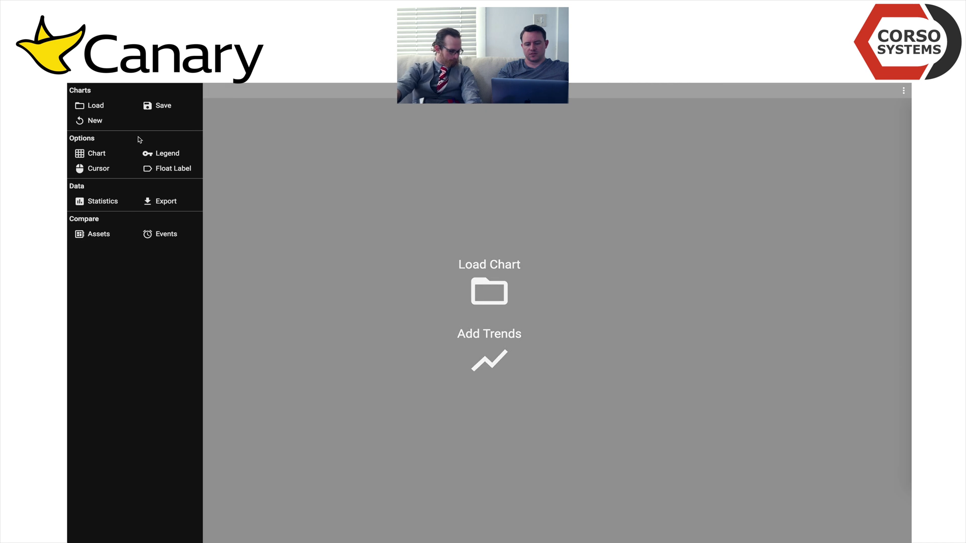
Step: Create a new chart and plot the New Meeting Demo Cosine, Sine and Tangent tags
{"action": "left_click", "coordinate": [95, 121]}
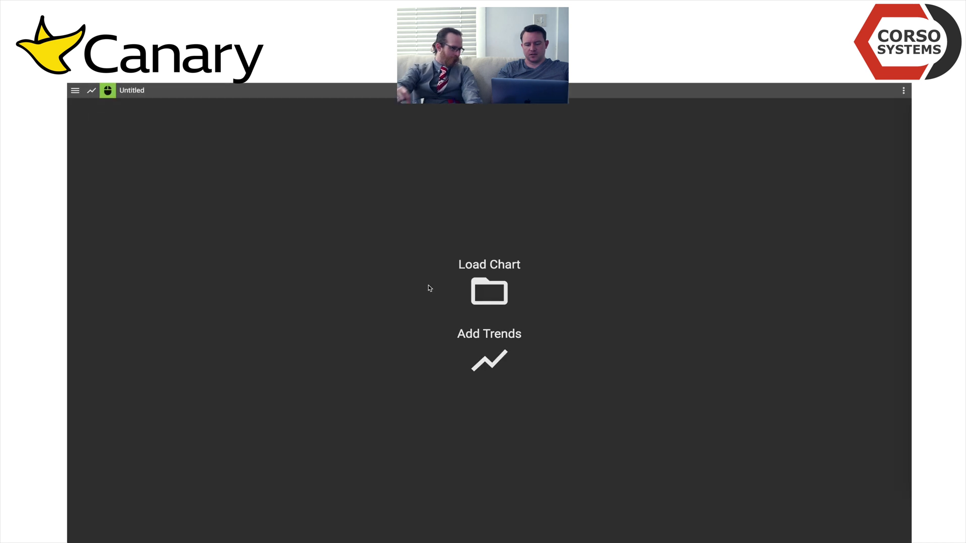
{"action": "left_click", "coordinate": [489, 358]}
{"action": "scroll", "coordinate": [592, 334], "scroll_direction": "down", "scroll_amount": 15}
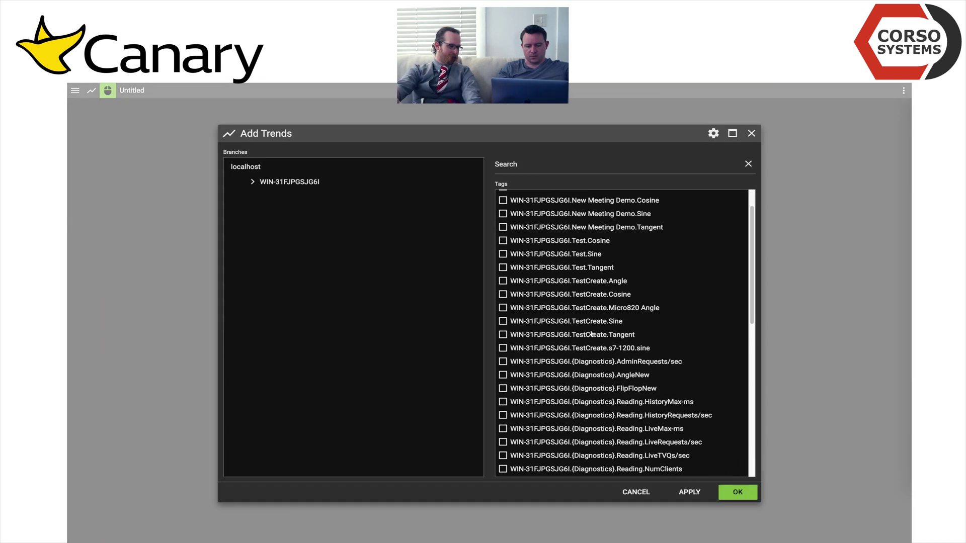
{"action": "scroll", "coordinate": [521, 312], "scroll_direction": "up", "scroll_amount": 12}
{"action": "left_click", "coordinate": [502, 236]}
{"action": "left_click", "coordinate": [503, 250]}
{"action": "left_click", "coordinate": [503, 263]}
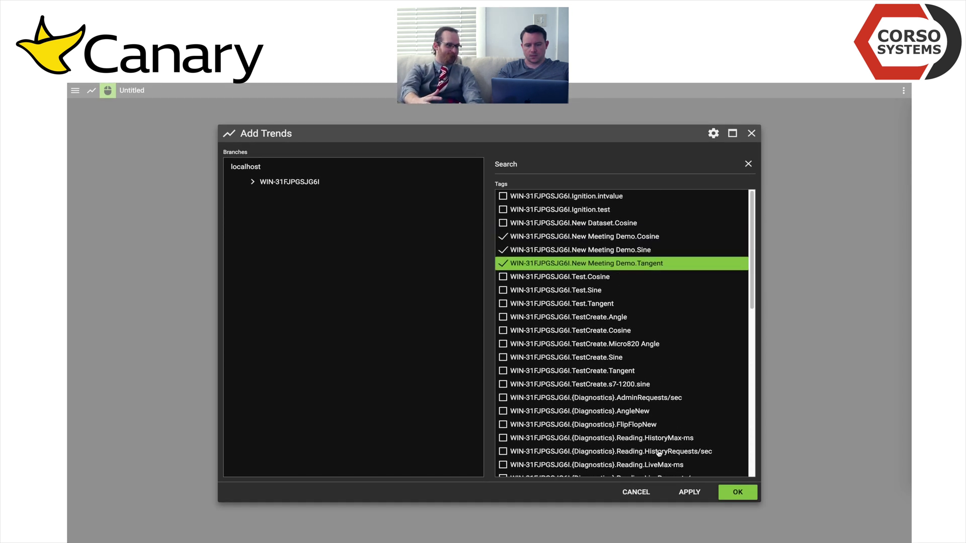
{"action": "left_click", "coordinate": [725, 493]}
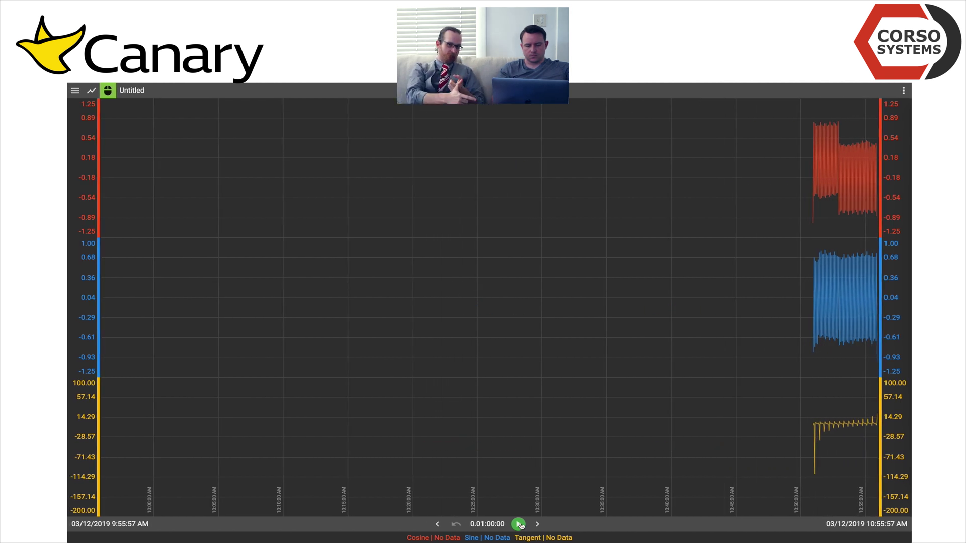
Step: Set the chart's duration to 5 minutes using the time span keypad
{"action": "left_click", "coordinate": [487, 524]}
{"action": "left_click", "coordinate": [491, 318]}
{"action": "left_click", "coordinate": [490, 358]}
{"action": "left_click", "coordinate": [527, 382]}
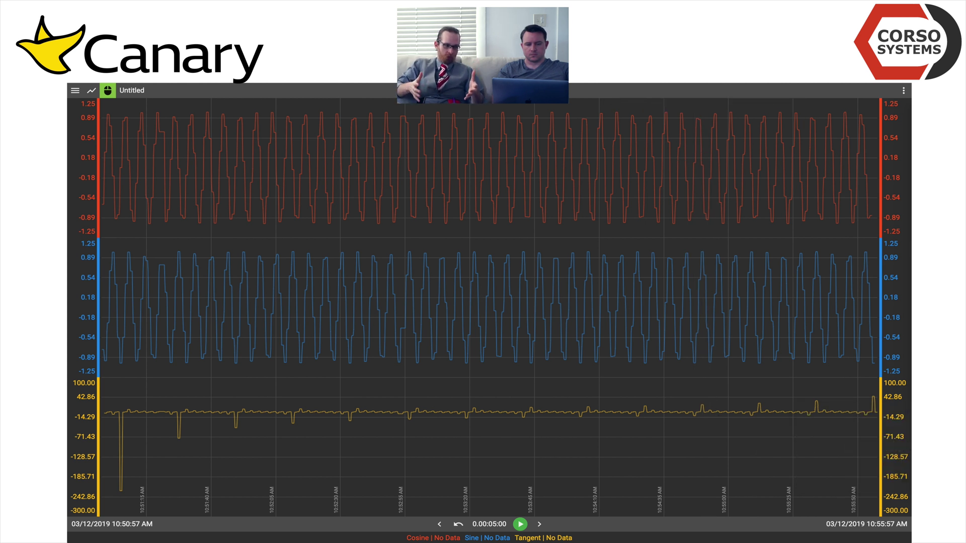
Step: Open and dismiss the file commands, then place a time cursor at 10:52:17 AM
{"action": "left_click", "coordinate": [75, 90]}
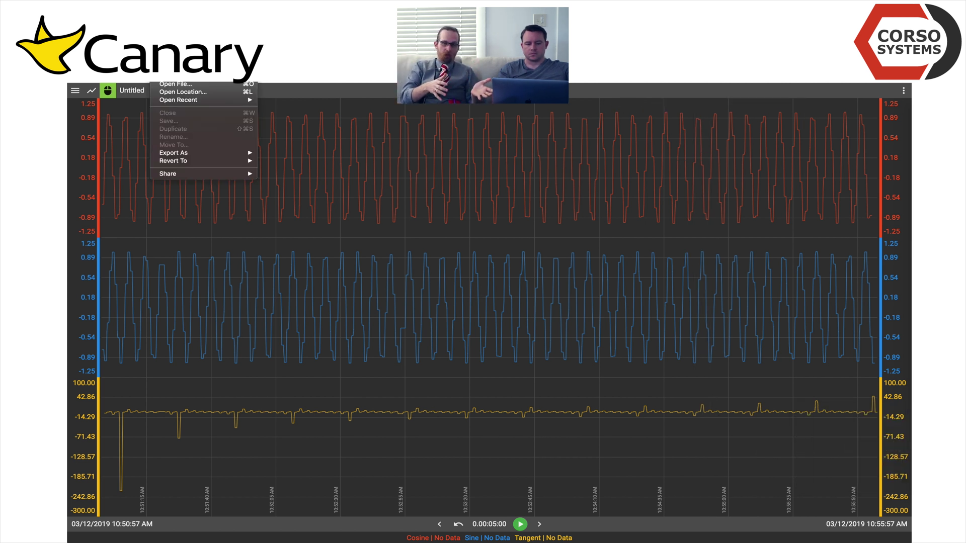
{"action": "left_click", "coordinate": [571, 193]}
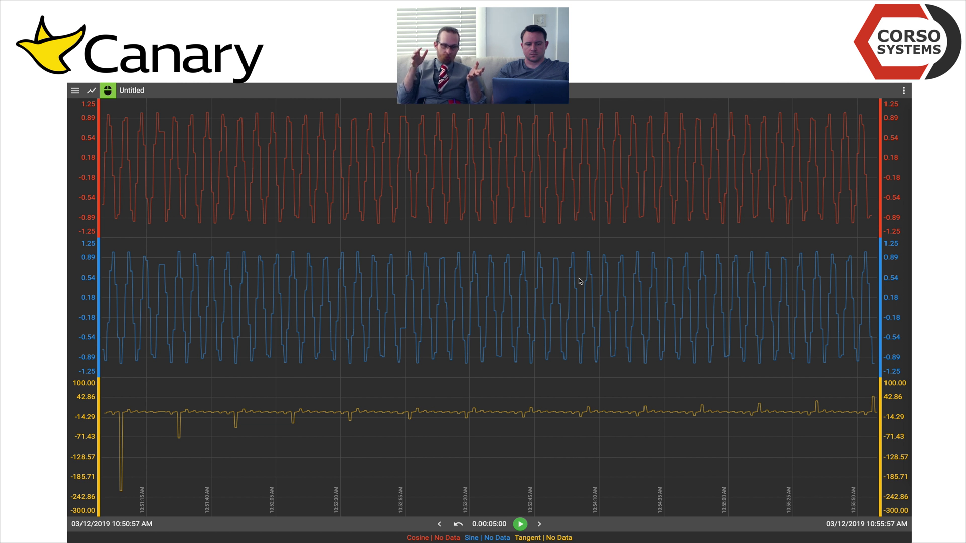
{"action": "mouse_move", "coordinate": [908, 449]}
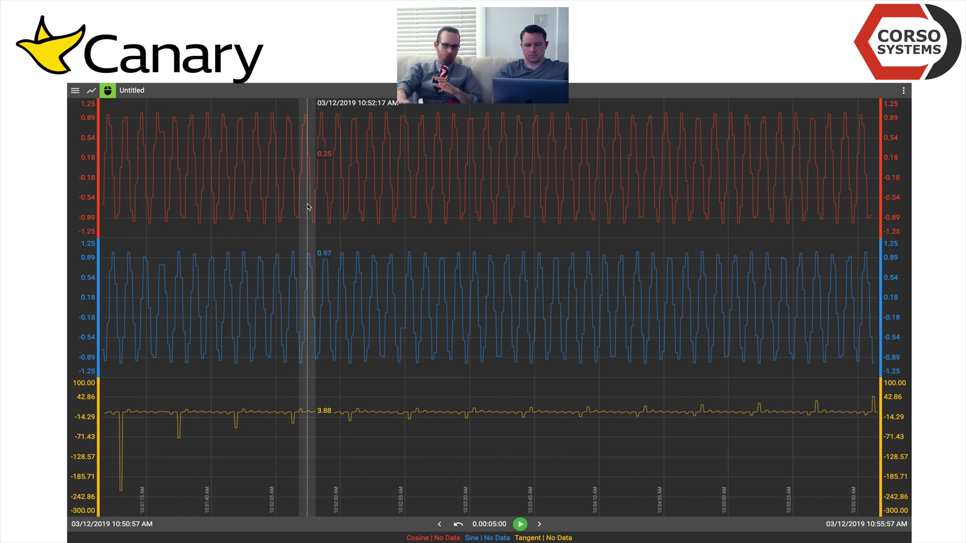
{"action": "left_click", "coordinate": [92, 91]}
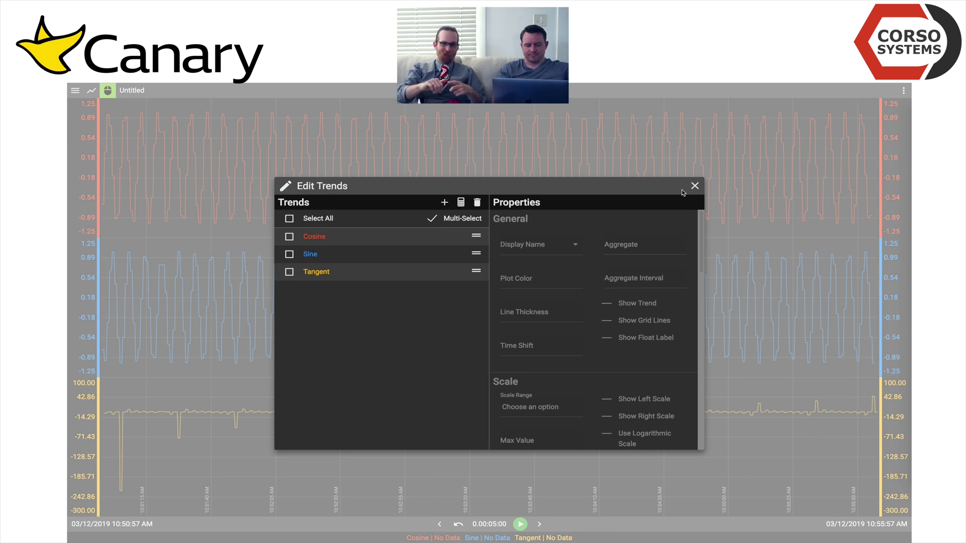
{"action": "scroll", "coordinate": [573, 359], "scroll_direction": "down", "scroll_amount": 5}
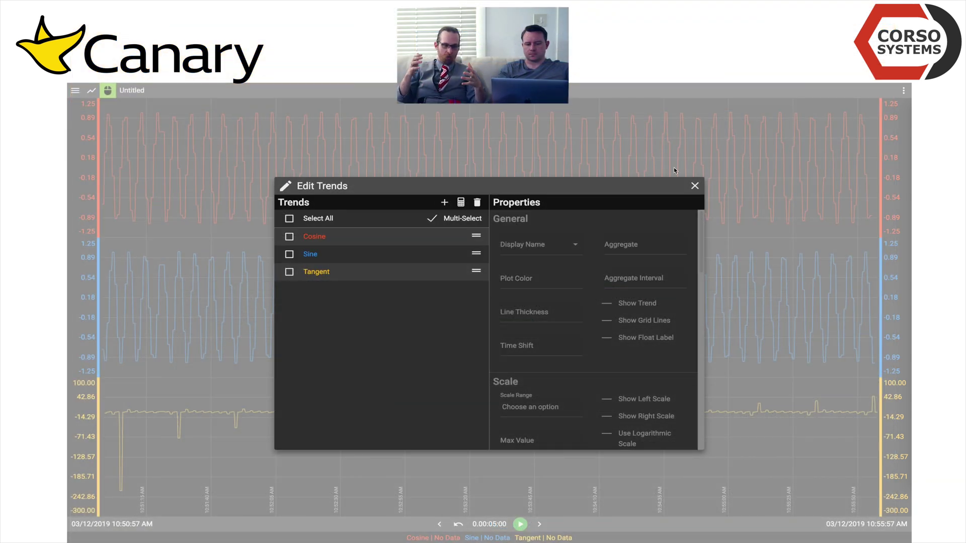
{"action": "left_click", "coordinate": [695, 186]}
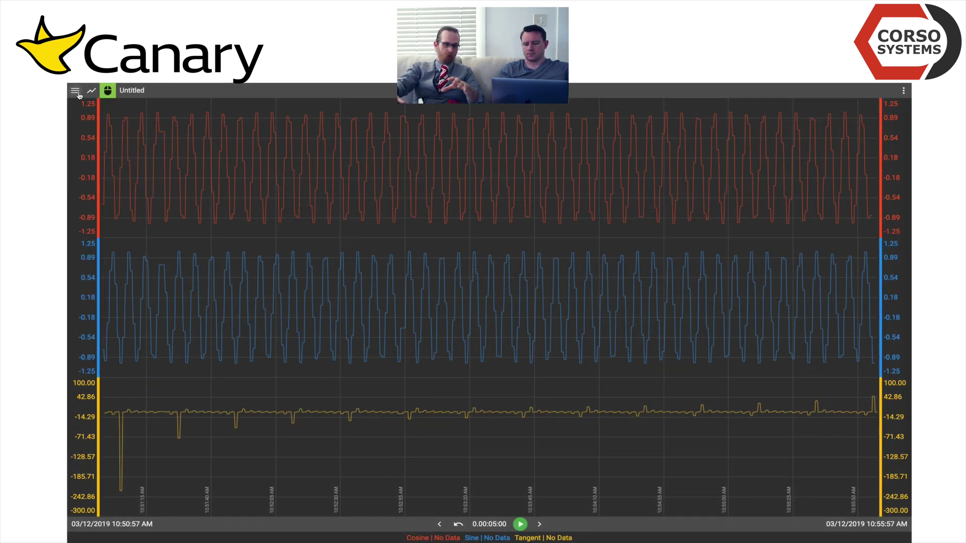
Step: Add Scale Range, Description and Aggregate to the legend, then reposition the cursor mid-chart
{"action": "left_click", "coordinate": [76, 91]}
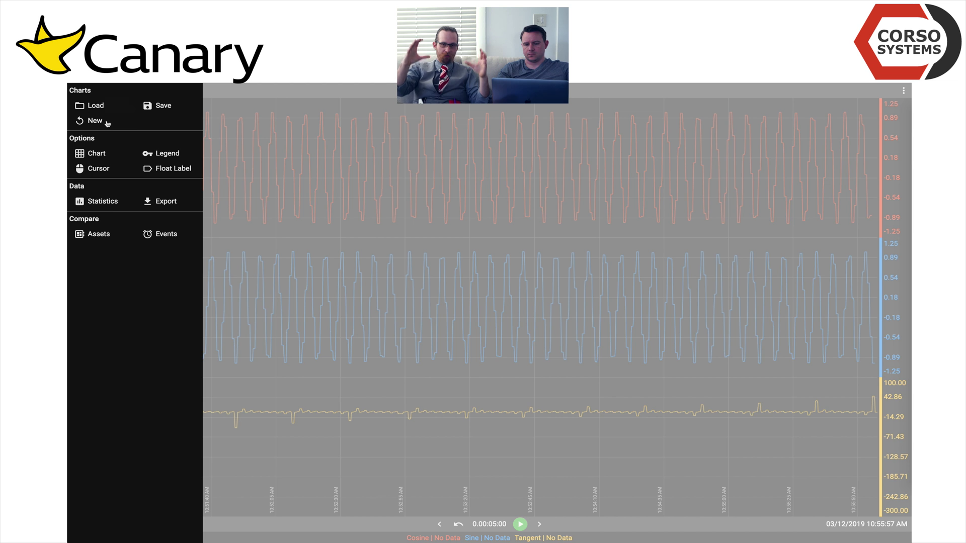
{"action": "left_click", "coordinate": [150, 160]}
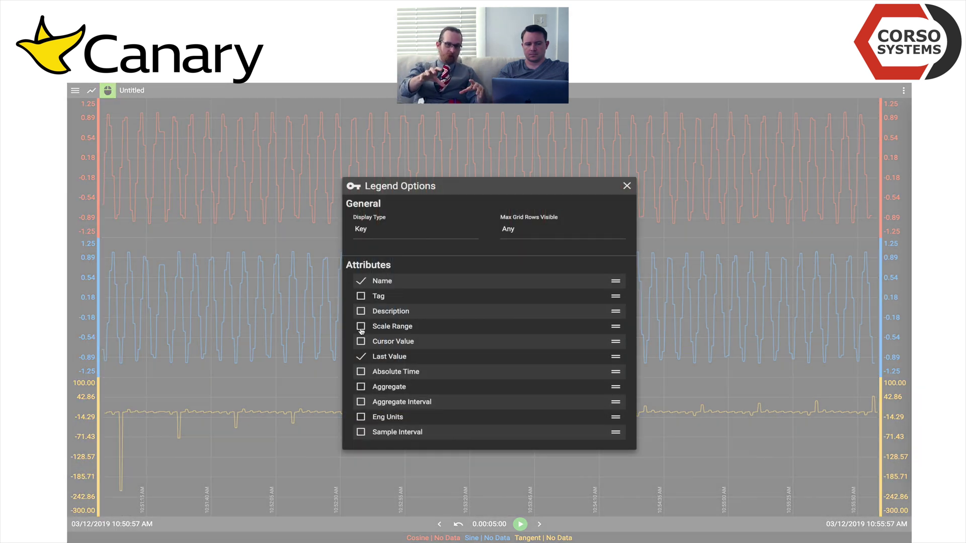
{"action": "left_click", "coordinate": [361, 327]}
{"action": "left_click", "coordinate": [361, 312]}
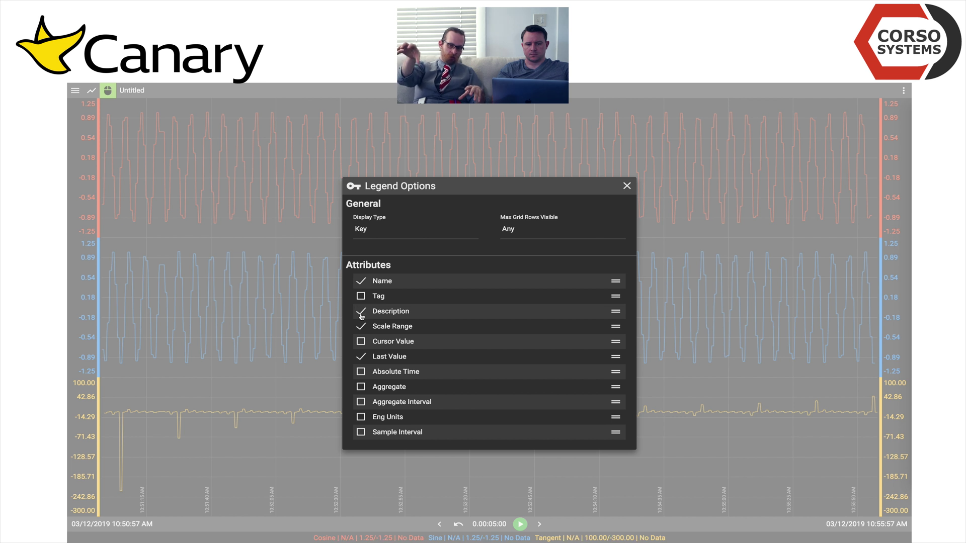
{"action": "left_click", "coordinate": [361, 387]}
{"action": "left_click", "coordinate": [627, 186]}
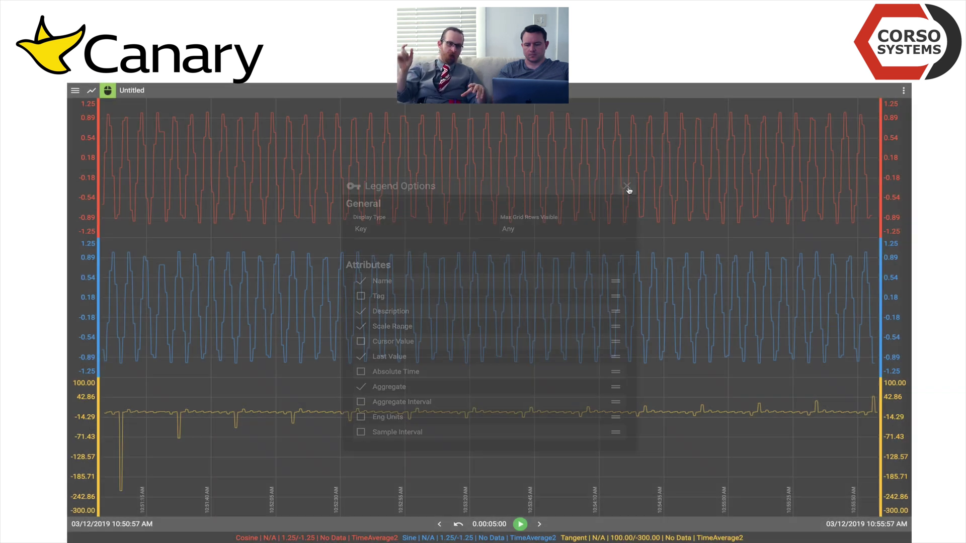
{"action": "left_click", "coordinate": [509, 358]}
{"action": "left_click_drag", "start_coordinate": [509, 355], "coordinate": [510, 359]}
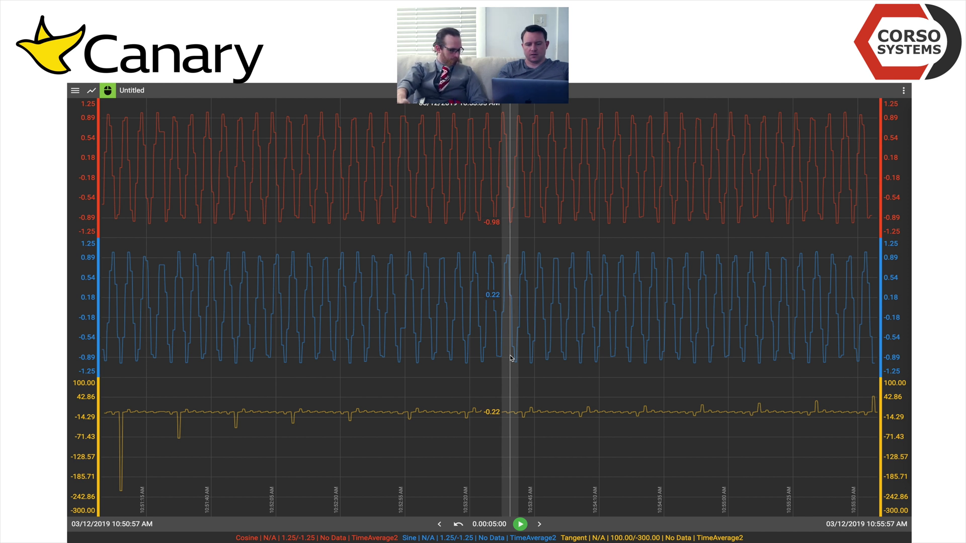
{"action": "left_click_drag", "start_coordinate": [510, 358], "coordinate": [508, 359]}
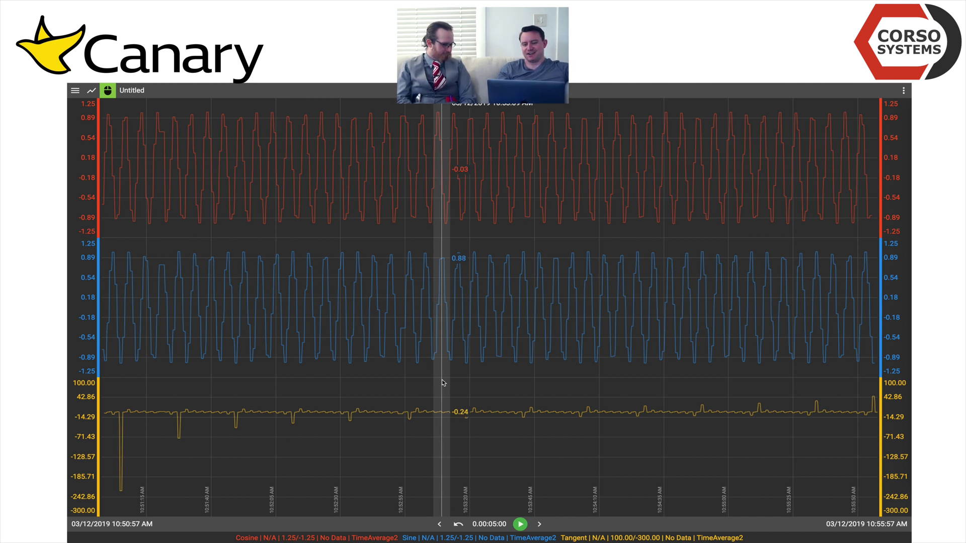
Step: Start and then pause live playback of the trend
{"action": "left_click", "coordinate": [520, 525]}
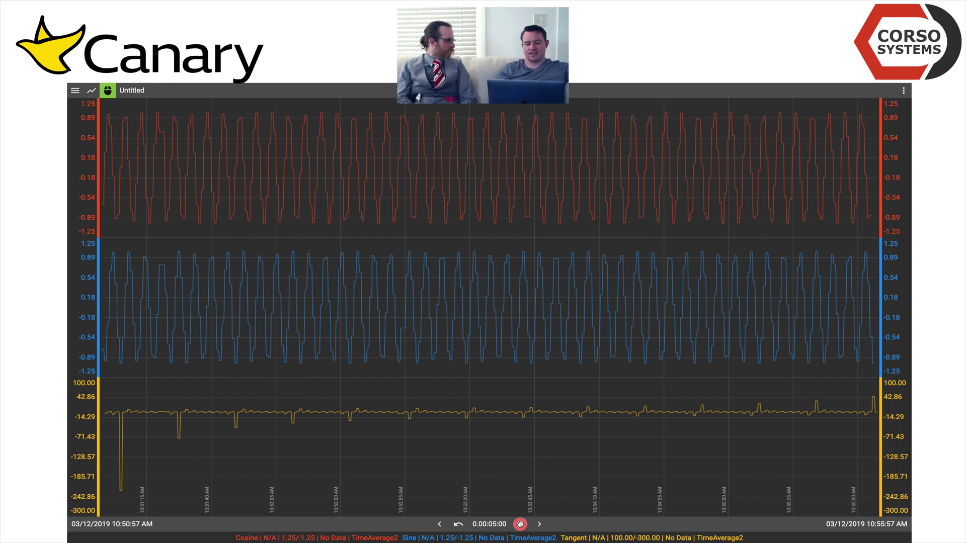
{"action": "left_click", "coordinate": [520, 524]}
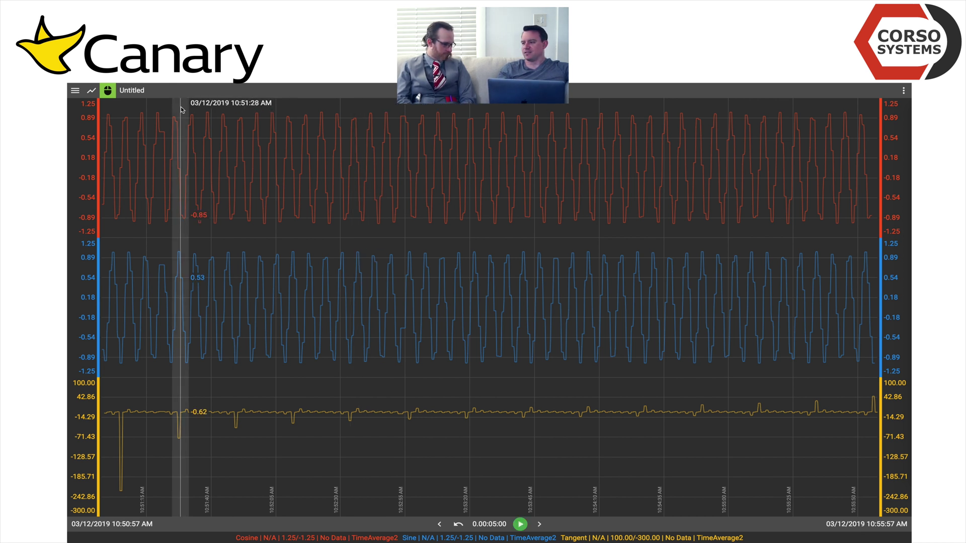
{"action": "left_click", "coordinate": [75, 90]}
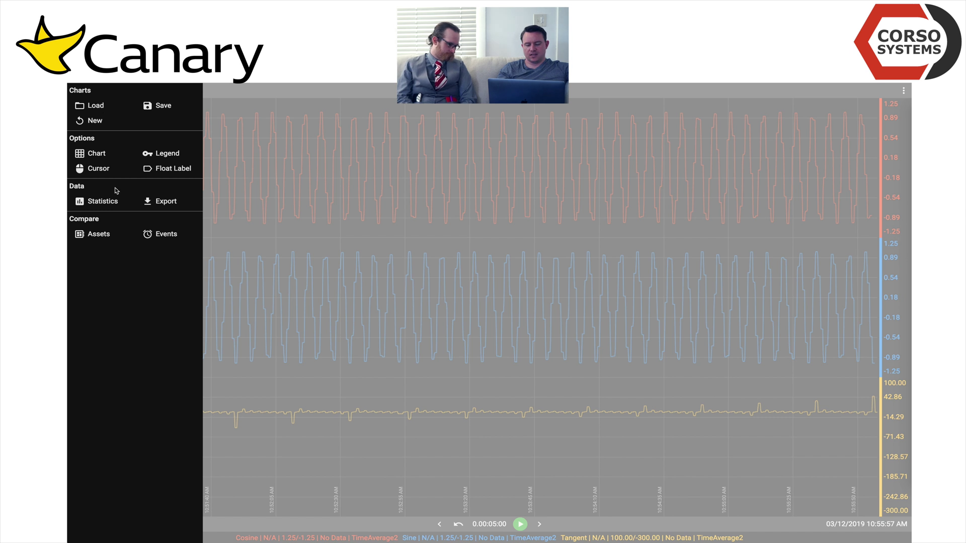
Step: Calculate Statistics for Cosine, Sine and Tangent, review the results, and close the window
{"action": "left_click", "coordinate": [106, 201]}
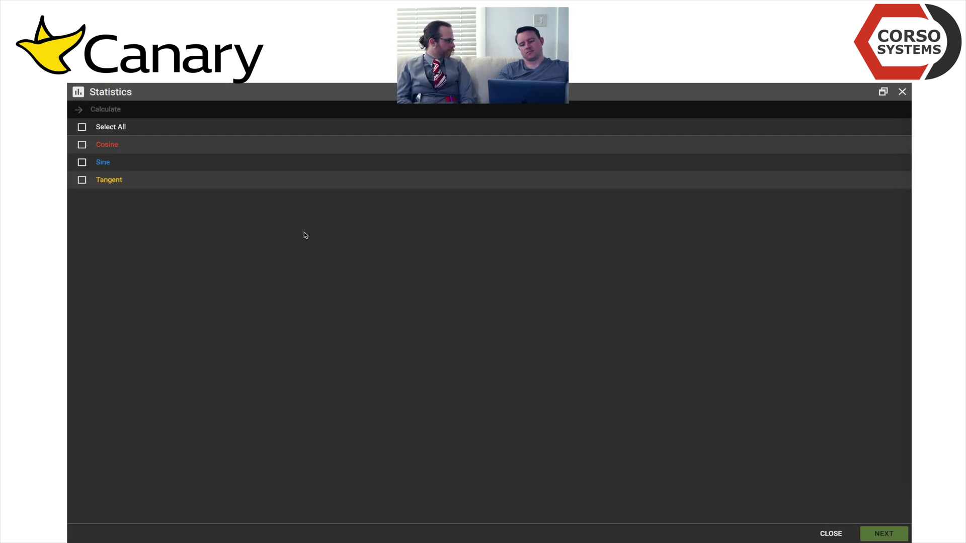
{"action": "left_click", "coordinate": [82, 144]}
{"action": "left_click", "coordinate": [82, 162]}
{"action": "left_click", "coordinate": [82, 179]}
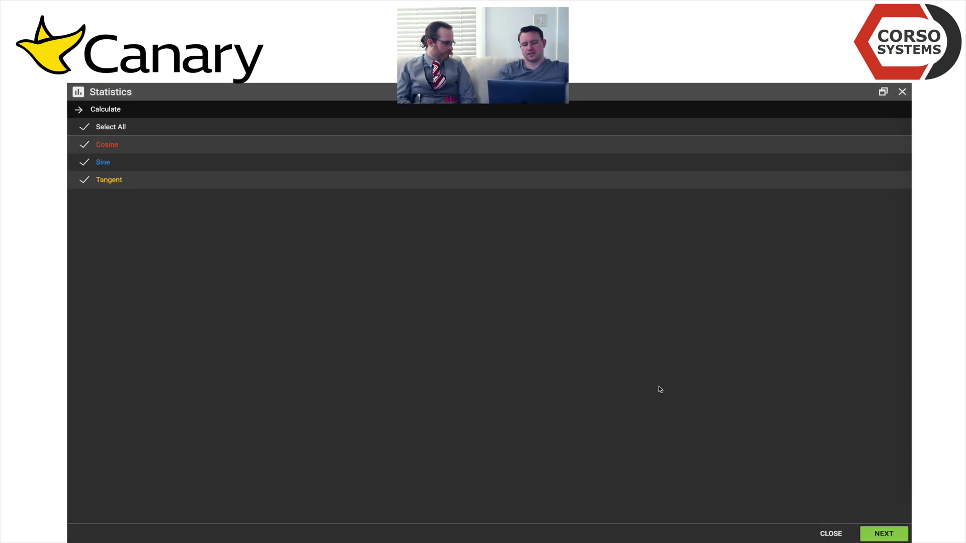
{"action": "left_click", "coordinate": [875, 534]}
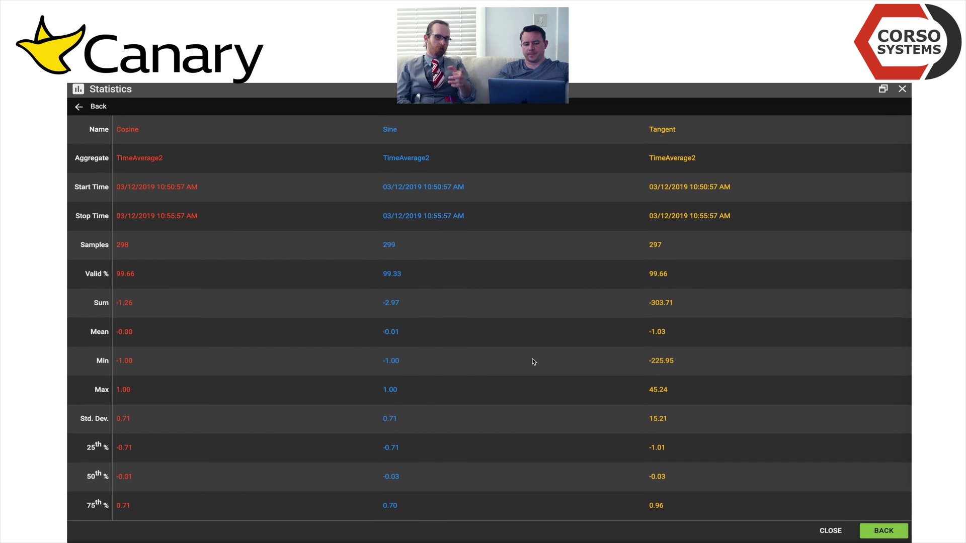
{"action": "left_click", "coordinate": [81, 113]}
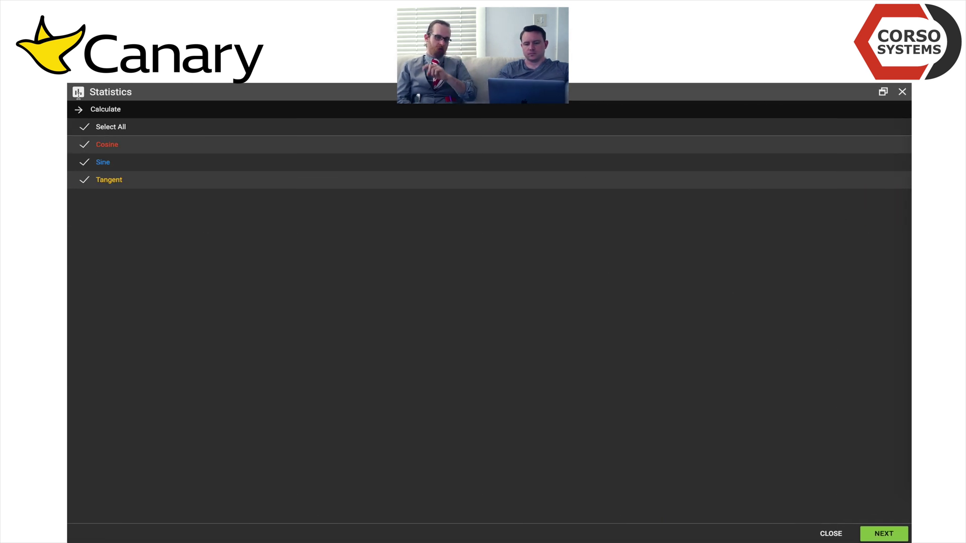
{"action": "left_click", "coordinate": [902, 92]}
{"action": "left_click", "coordinate": [75, 90]}
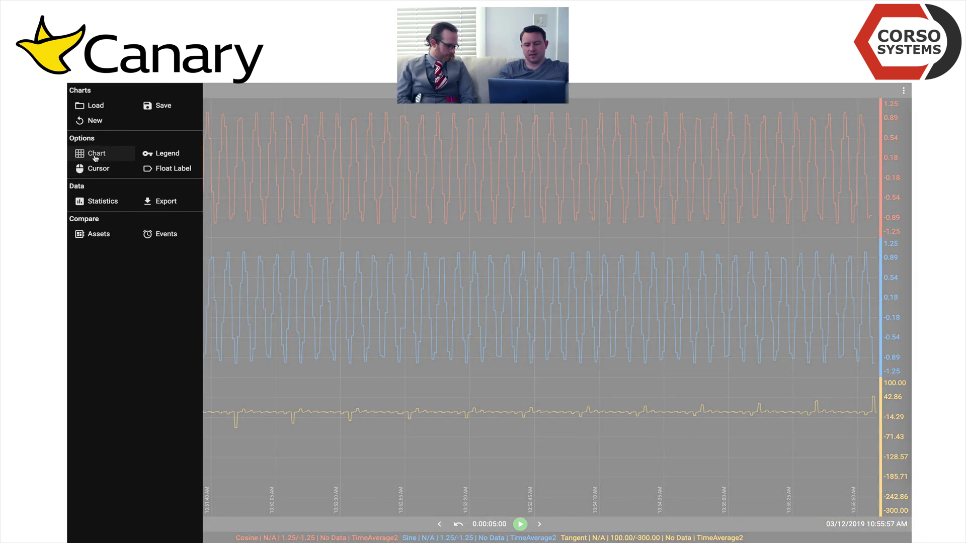
Step: Enable Tag in Float Label Options alongside Name and Last Value
{"action": "left_click", "coordinate": [172, 170]}
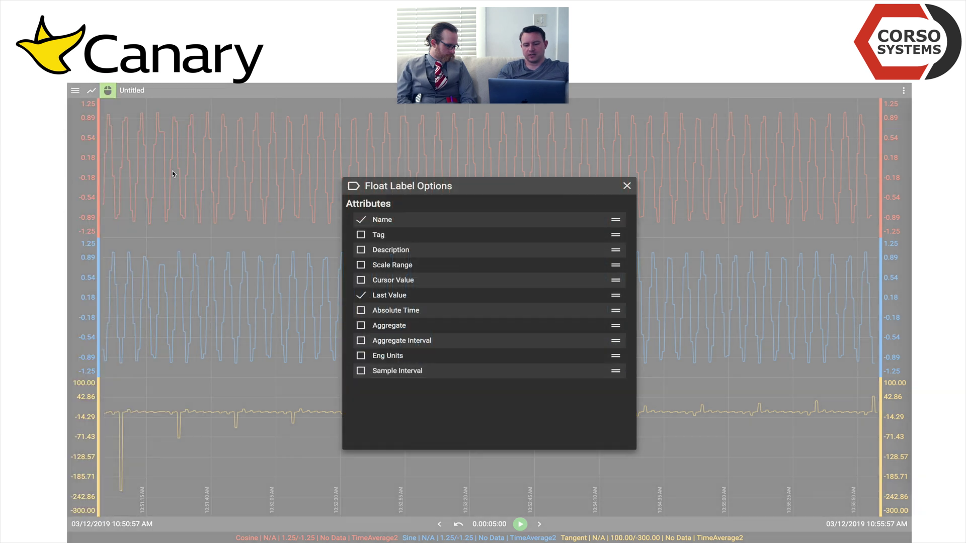
{"action": "left_click", "coordinate": [361, 234]}
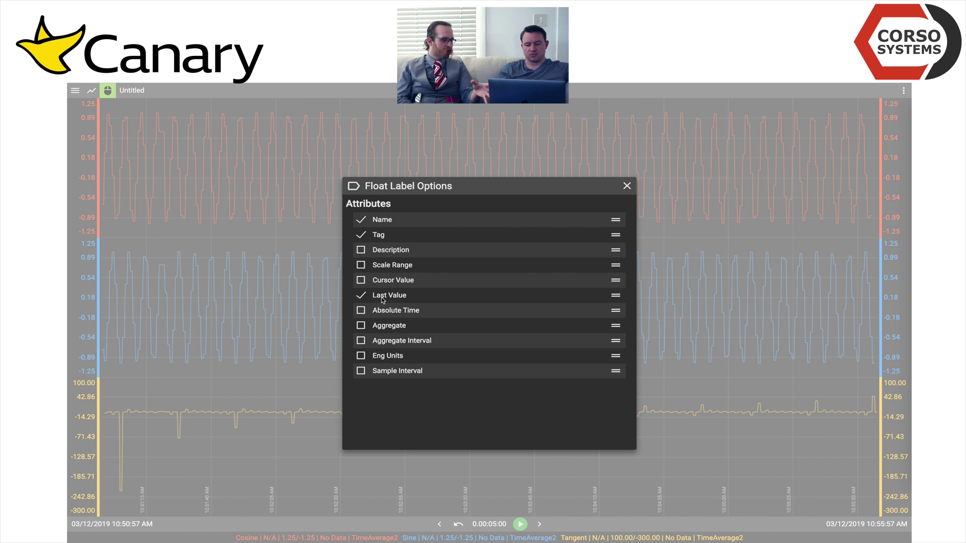
{"action": "left_click", "coordinate": [643, 182]}
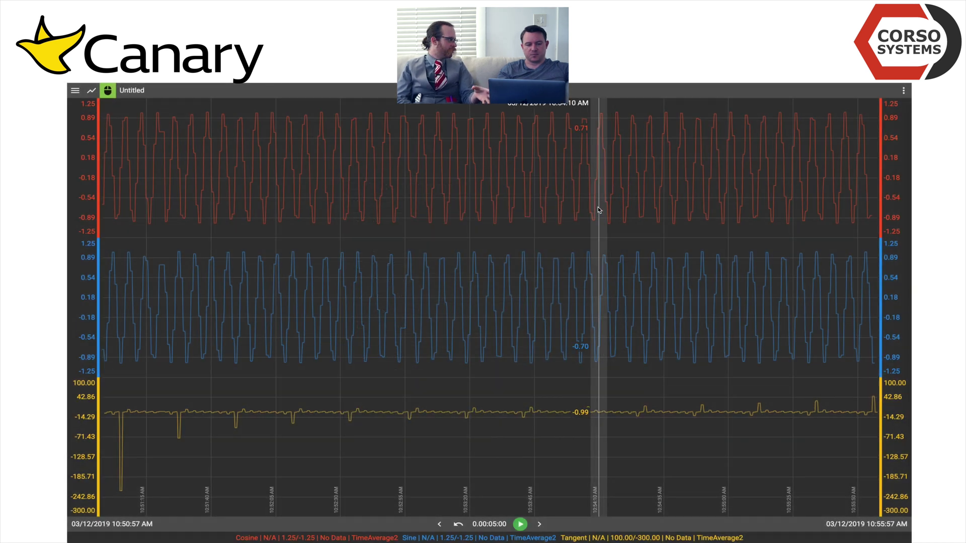